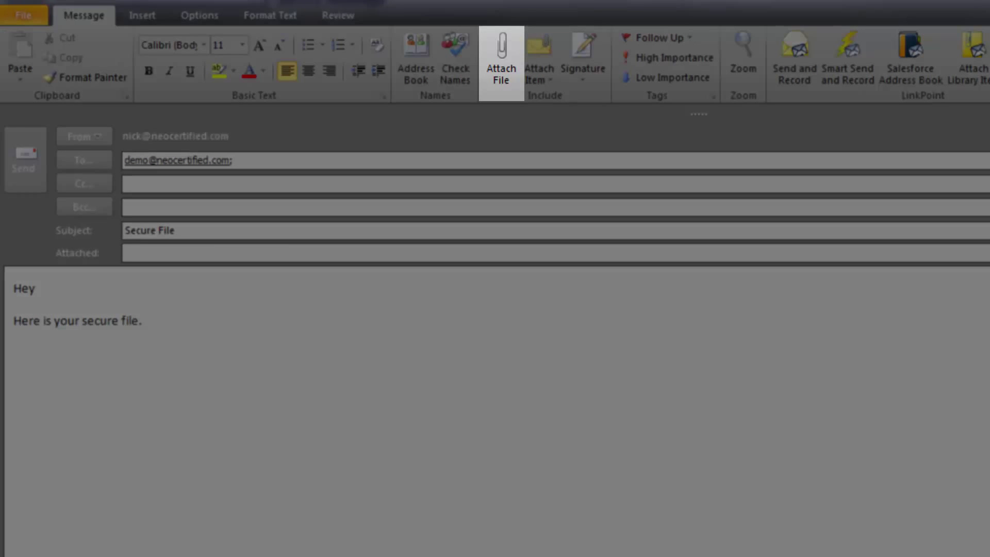
# Attach the Secure File video and send the message through NeoCertified secure send.
pyautogui.click(501, 62)
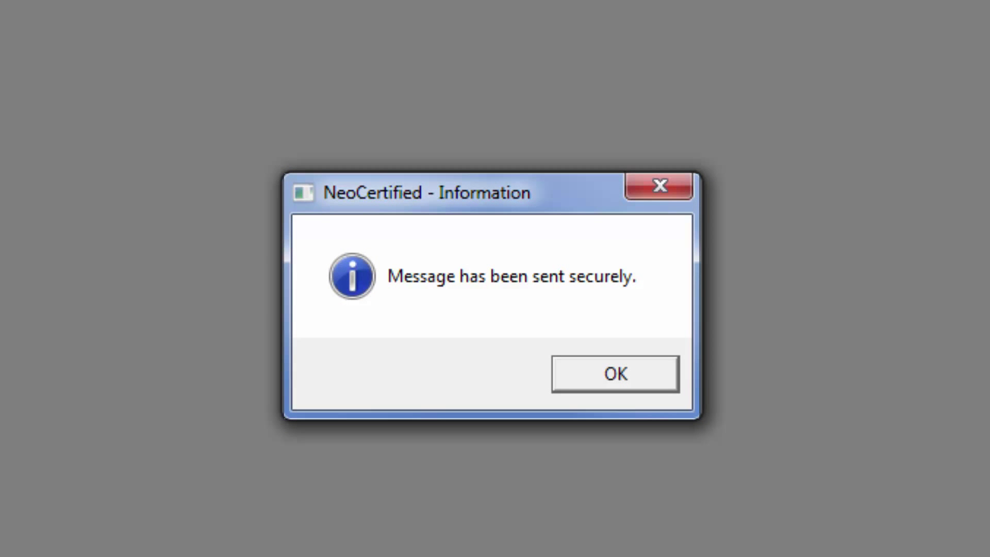
# Acknowledge the NeoCertified sent confirmation and view the received Secure Message with Healthcare Overview.mp4.
pyautogui.click(632, 376)
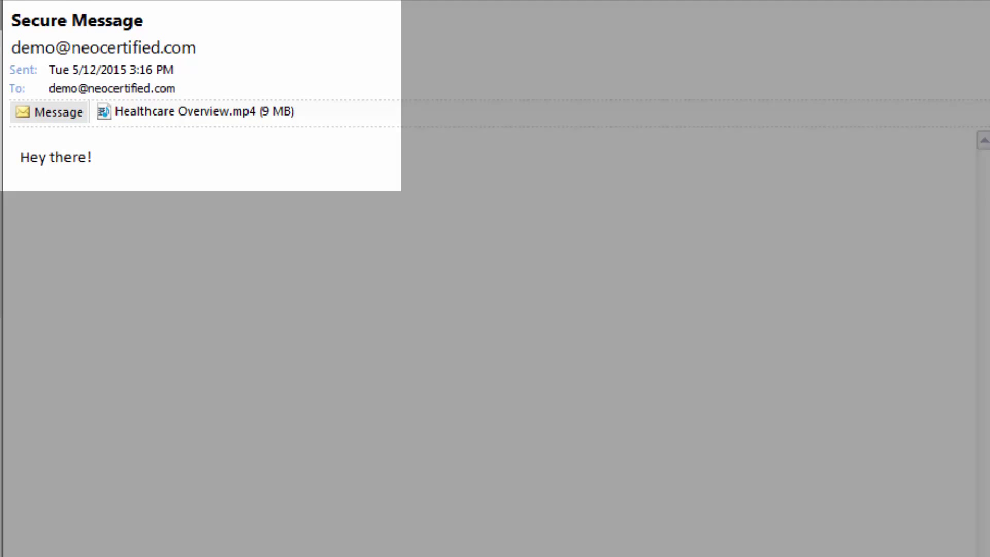
# Show the action menu (open, save, copy) for the Healthcare Overview.mp4 attachment.
pyautogui.click(199, 110)
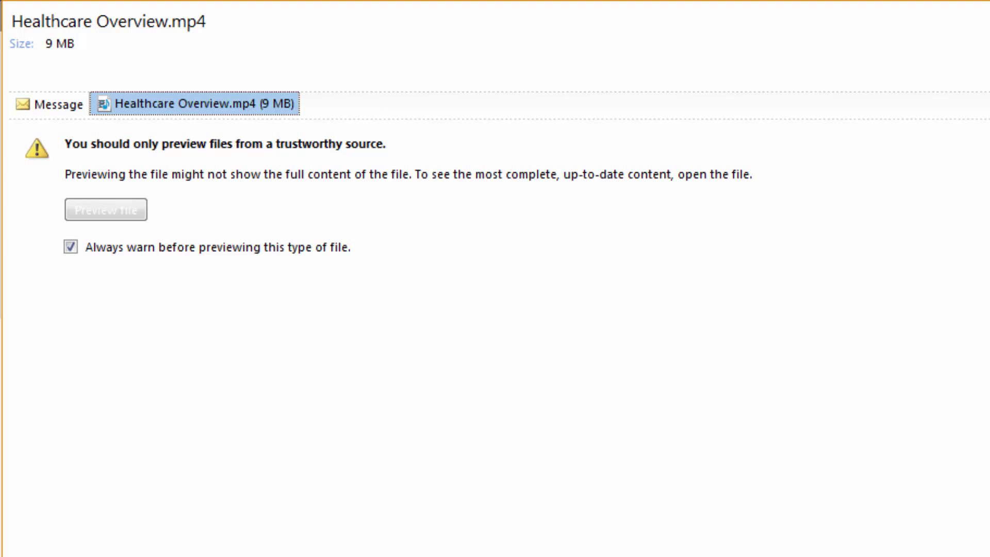
pyautogui.rightClick(211, 105)
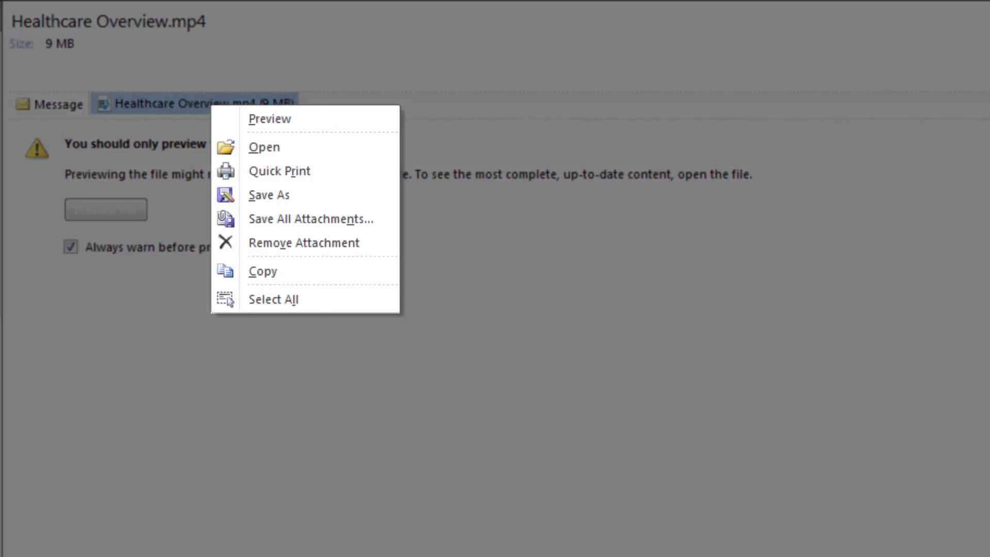